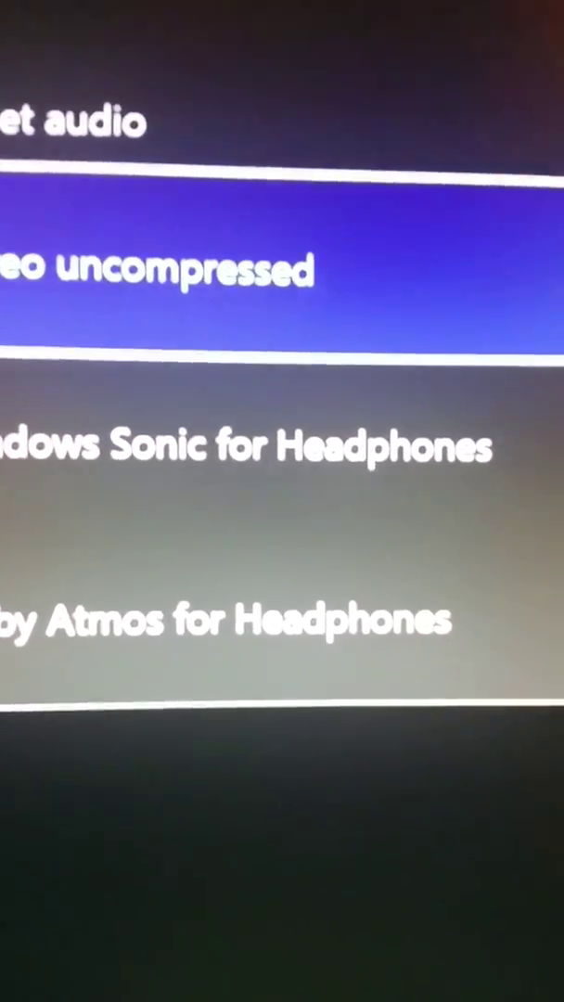
Move down the headset format choices to Stereo uncompressed.
key("Down")
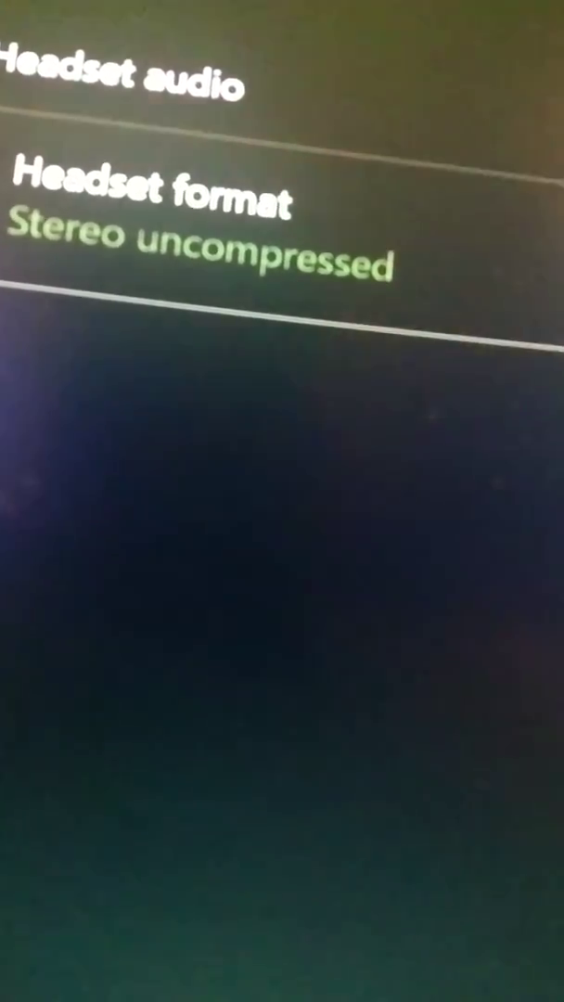
On the Volume page, pick a chat mixer option and move down to voice volume.
key("Escape")
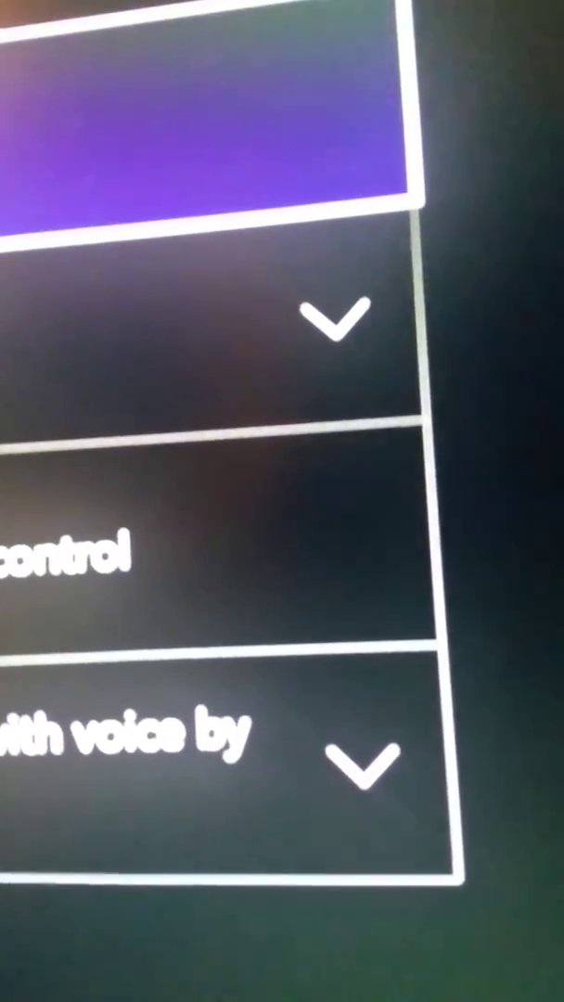
key("Return")
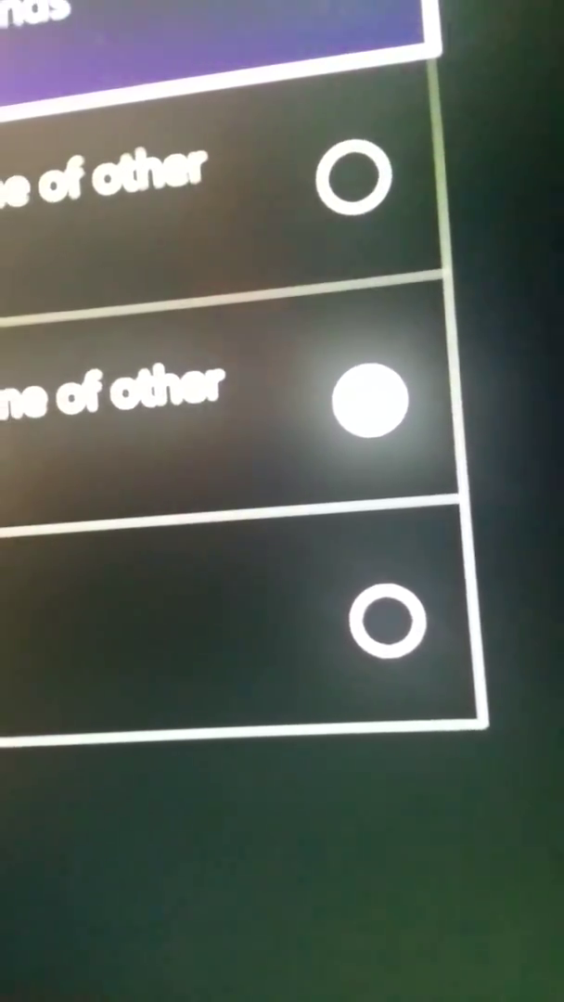
key("Return")
key("Down")
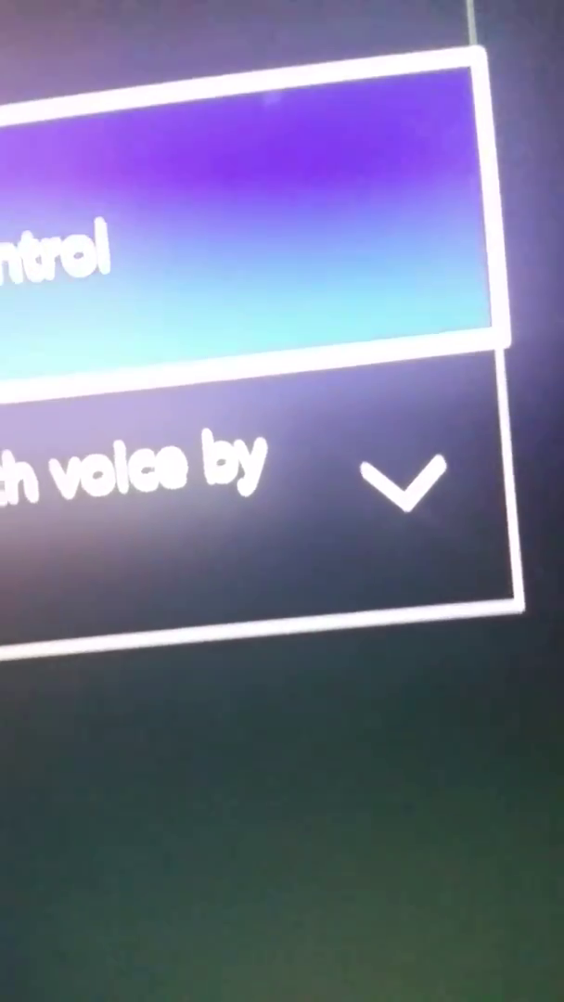
key("Down")
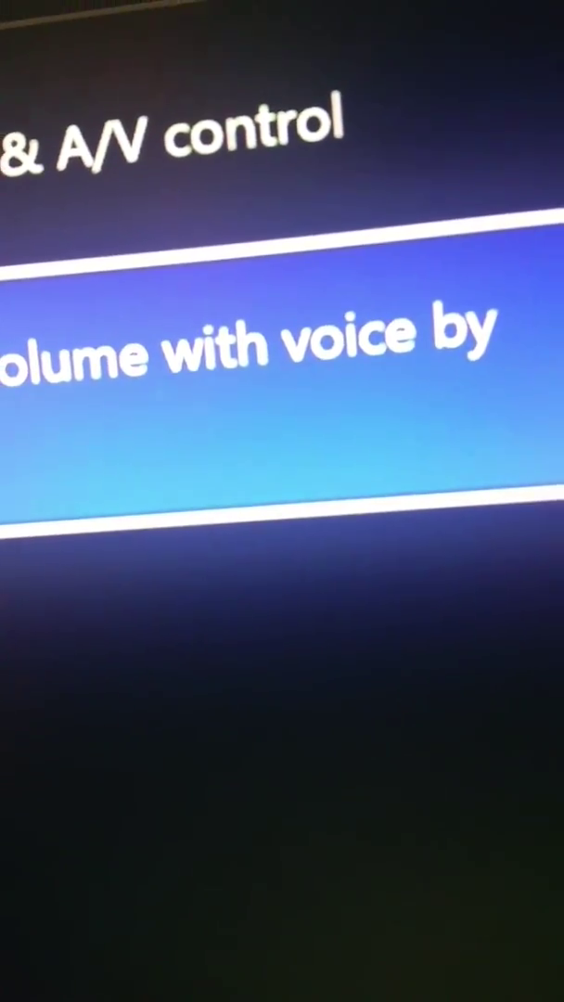
Back out of the Volume page to the settings categories list.
key("Escape")
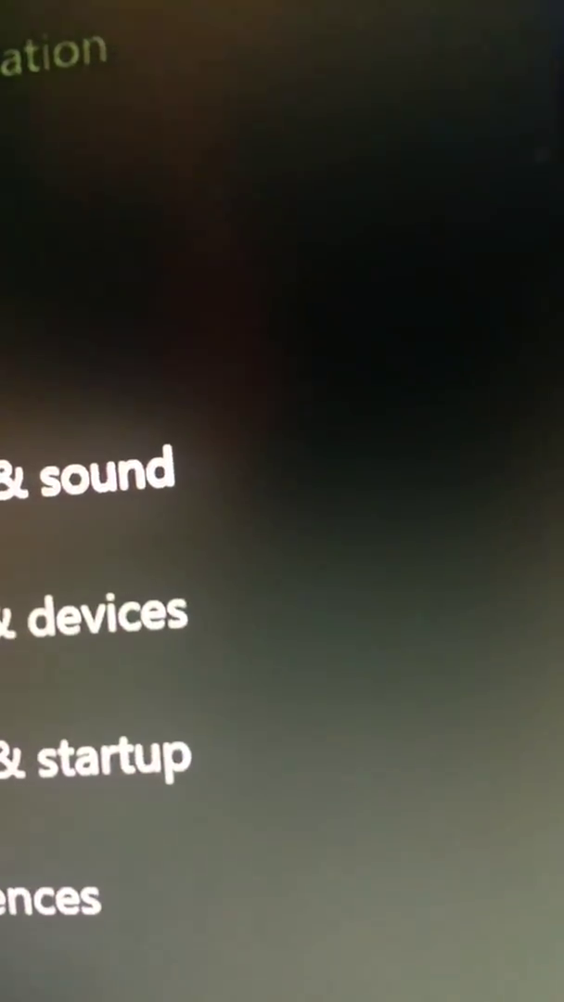